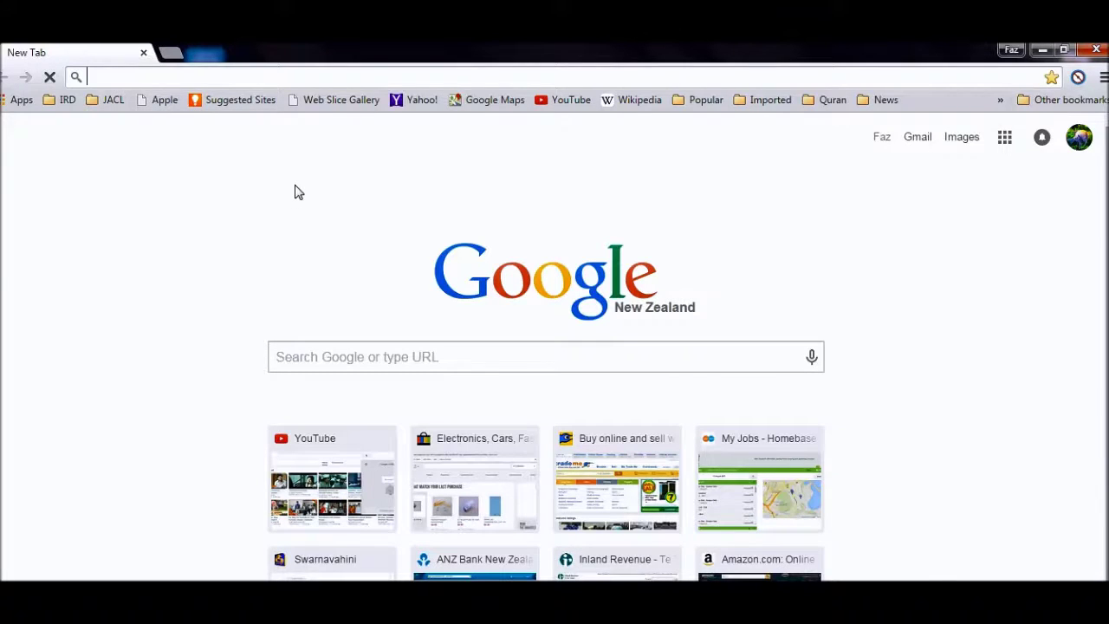
- Go to Google New Zealand and search for paint.net
{"action": "type", "text": "google.co.nz"}
{"action": "key", "text": "Return"}
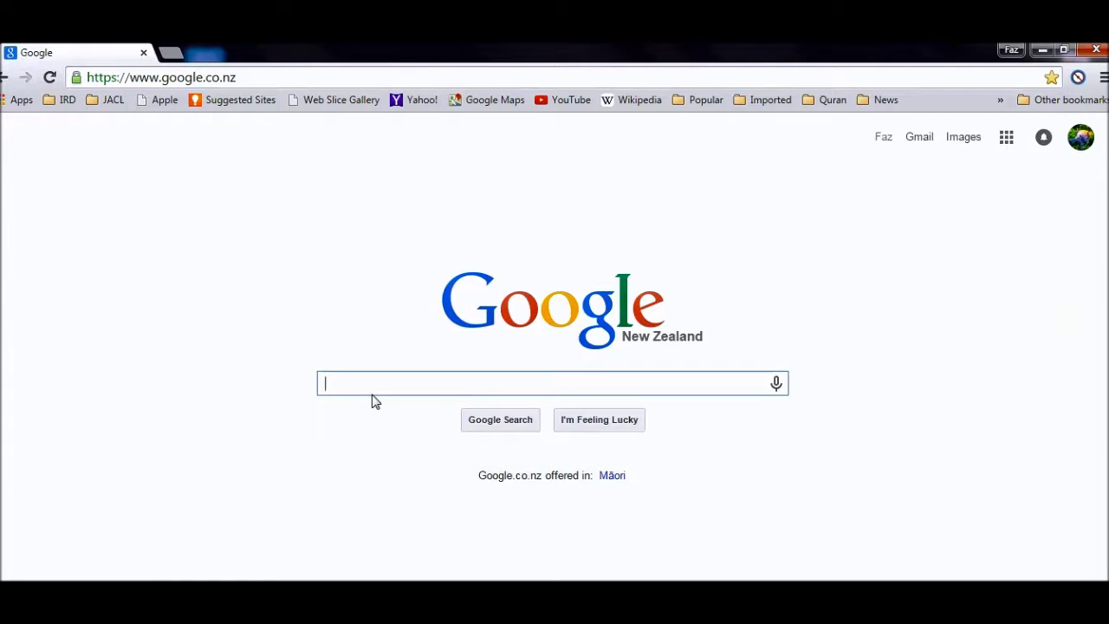
{"action": "type", "text": "pai"}
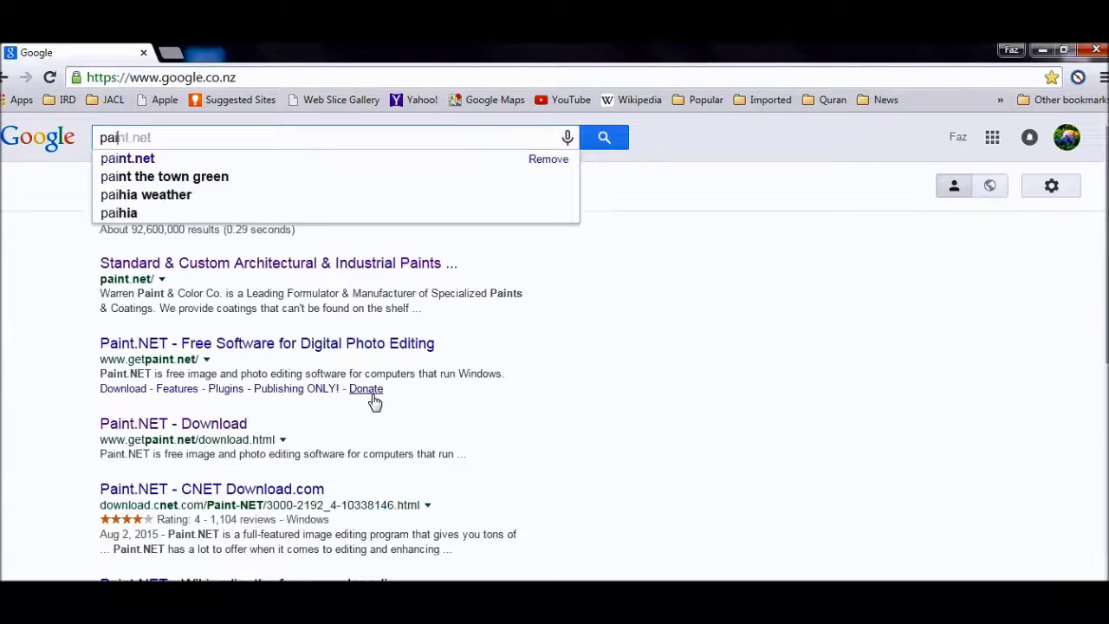
{"action": "type", "text": "nt.ne"}
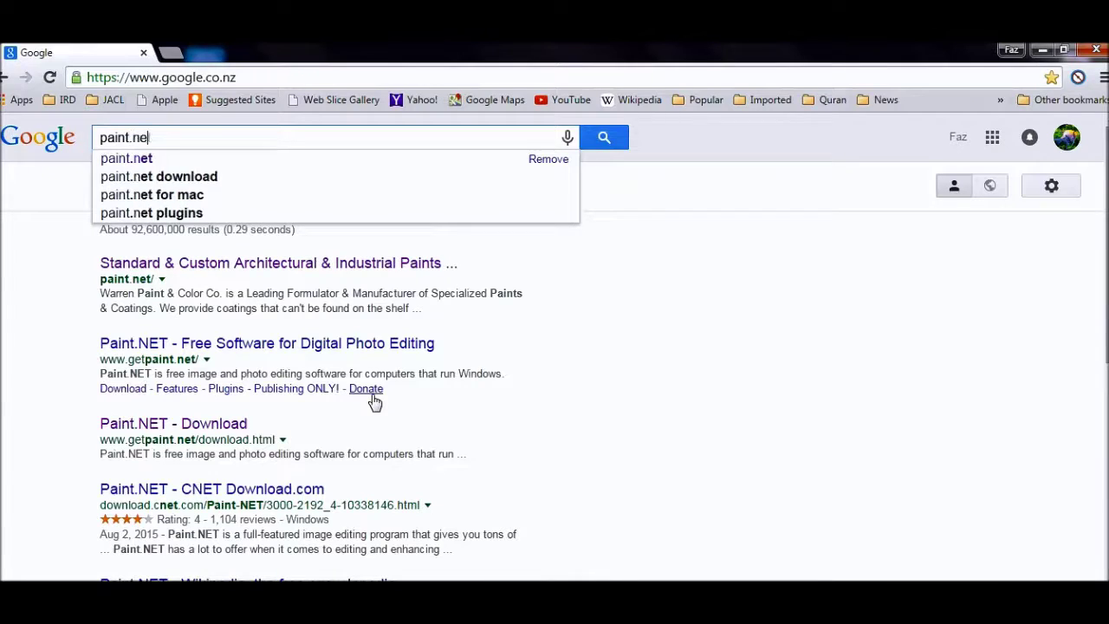
{"action": "type", "text": "t"}
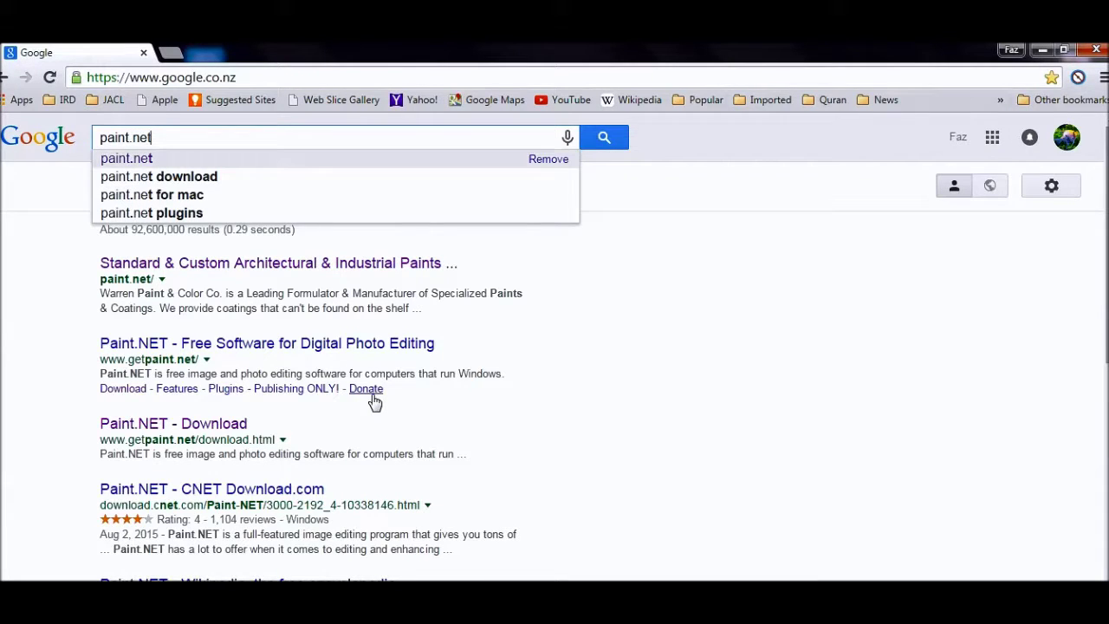
{"action": "key", "text": "Return"}
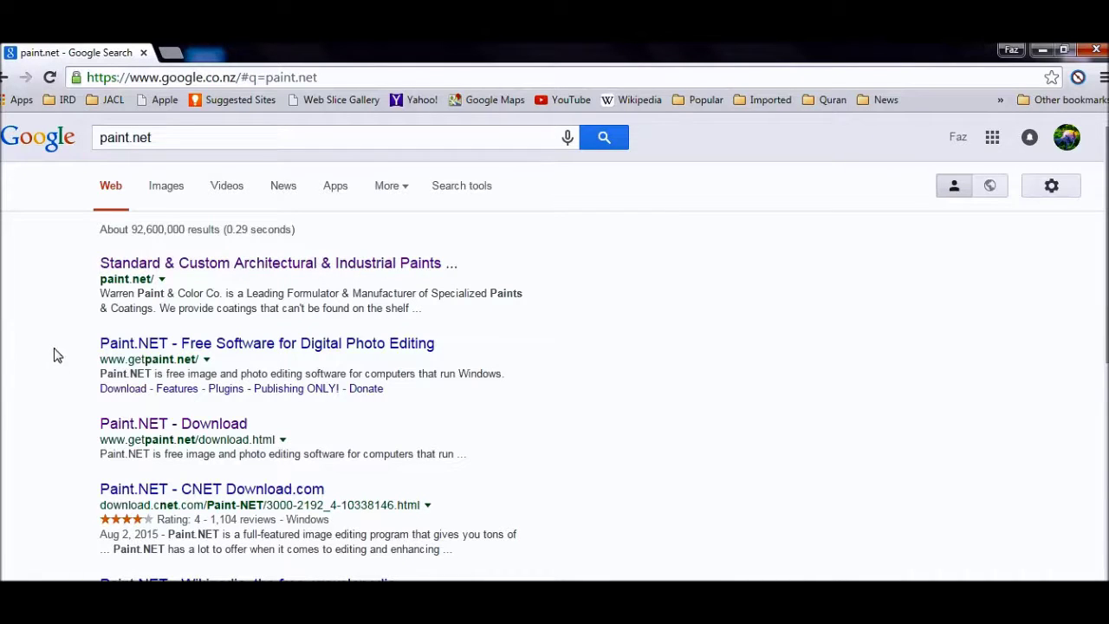
- Open the getpaint.net search result in a new tab
{"action": "scroll", "coordinate": [26, 359], "scroll_direction": "down", "scroll_amount": 1}
{"action": "right_click", "coordinate": [253, 262]}
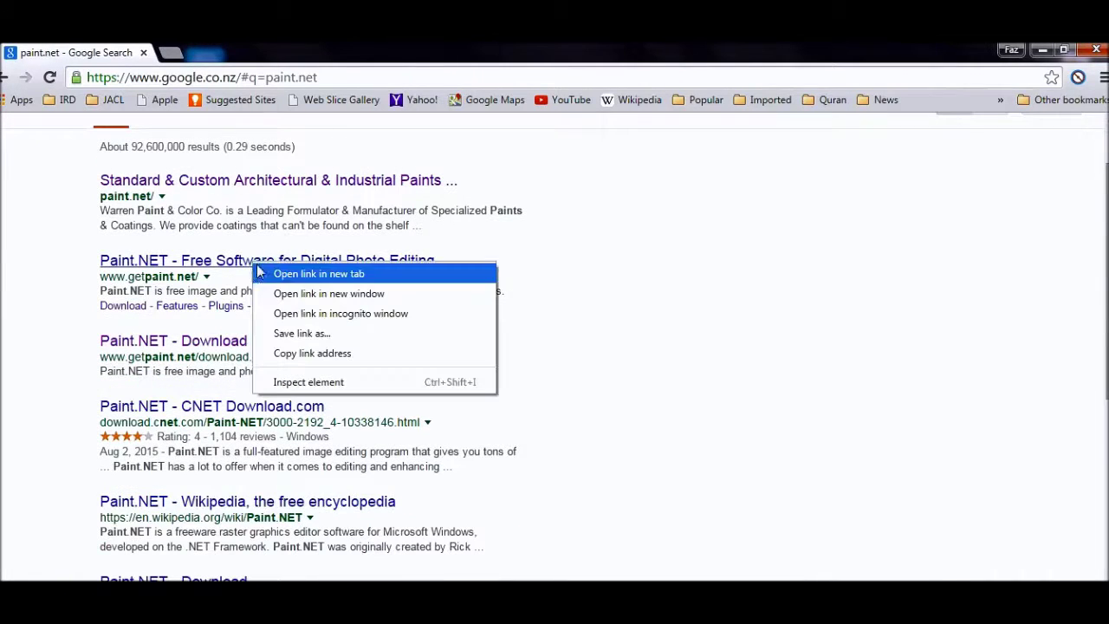
{"action": "left_click", "coordinate": [279, 273]}
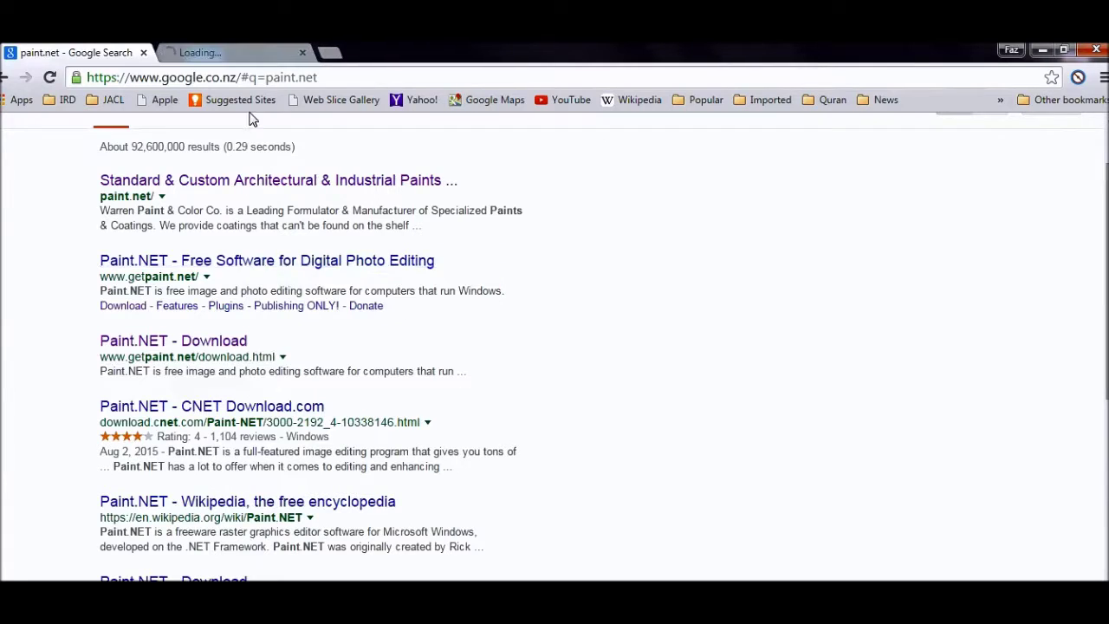
- Reach the paint.net 4.0.6 download page in the new tab, then minimize the browser
{"action": "left_click", "coordinate": [265, 50]}
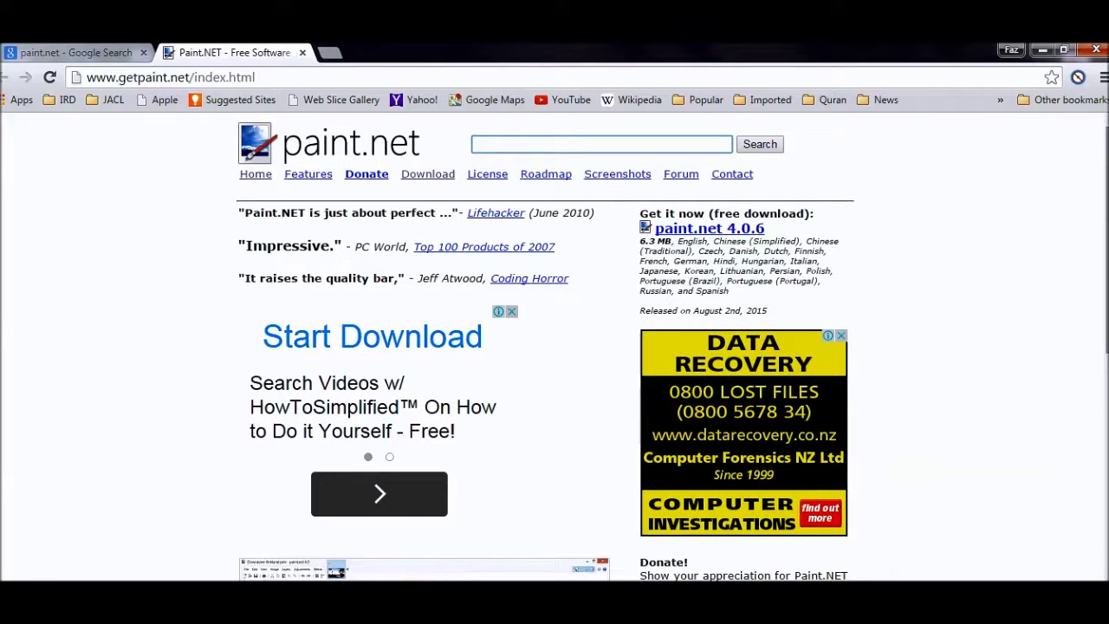
{"action": "left_click", "coordinate": [736, 230]}
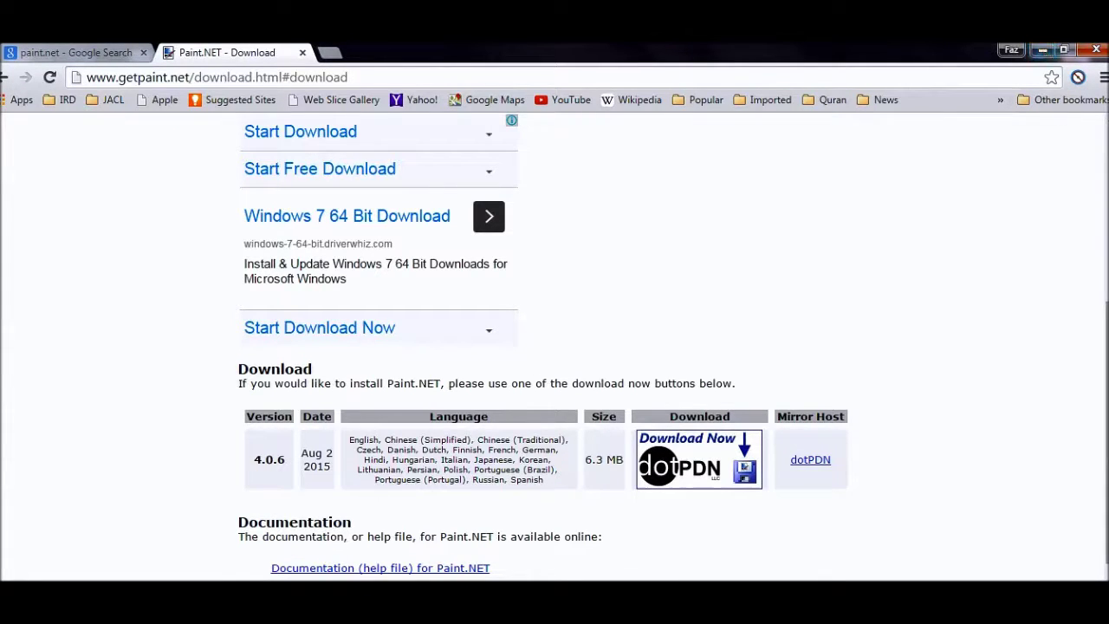
{"action": "left_click", "coordinate": [1042, 49]}
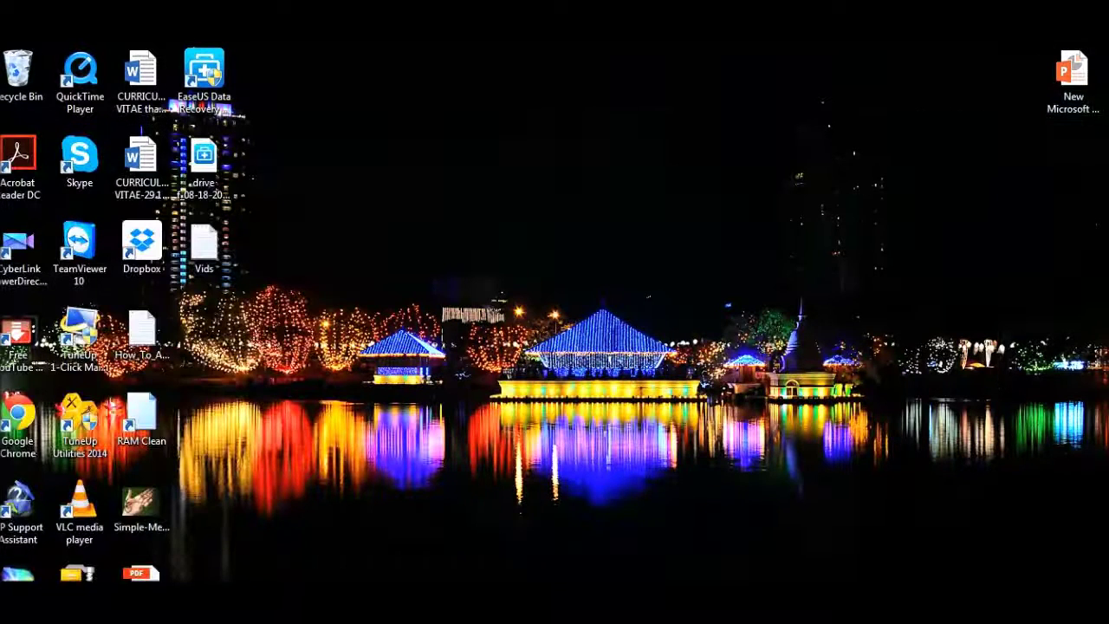
- Search the Start menu for 'paint' and launch paint.net
{"action": "left_click", "coordinate": [18, 600]}
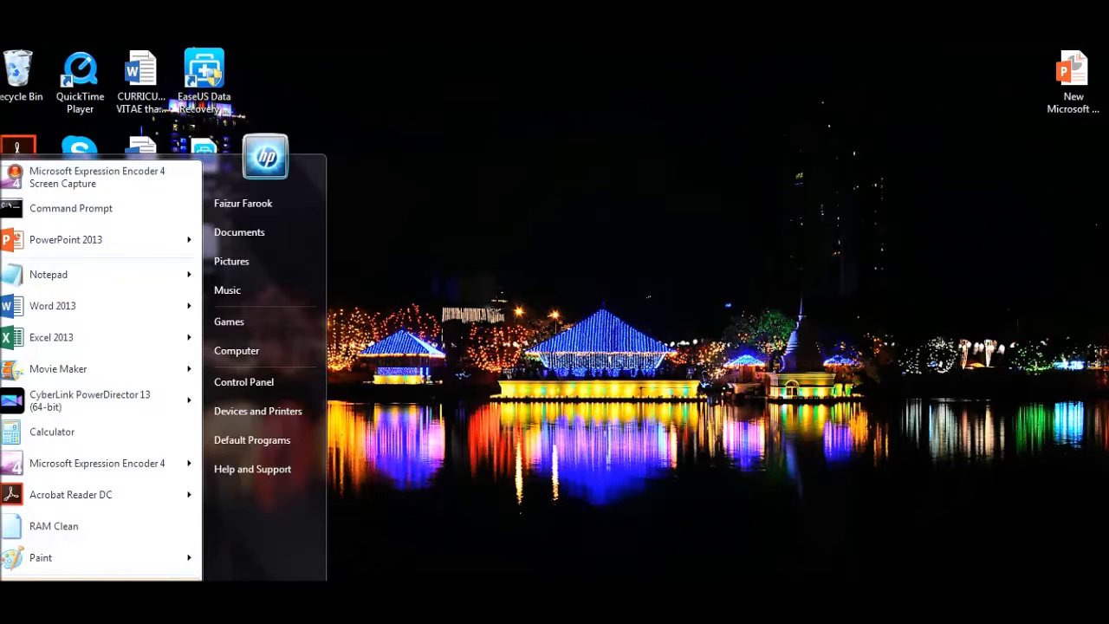
{"action": "type", "text": "paint"}
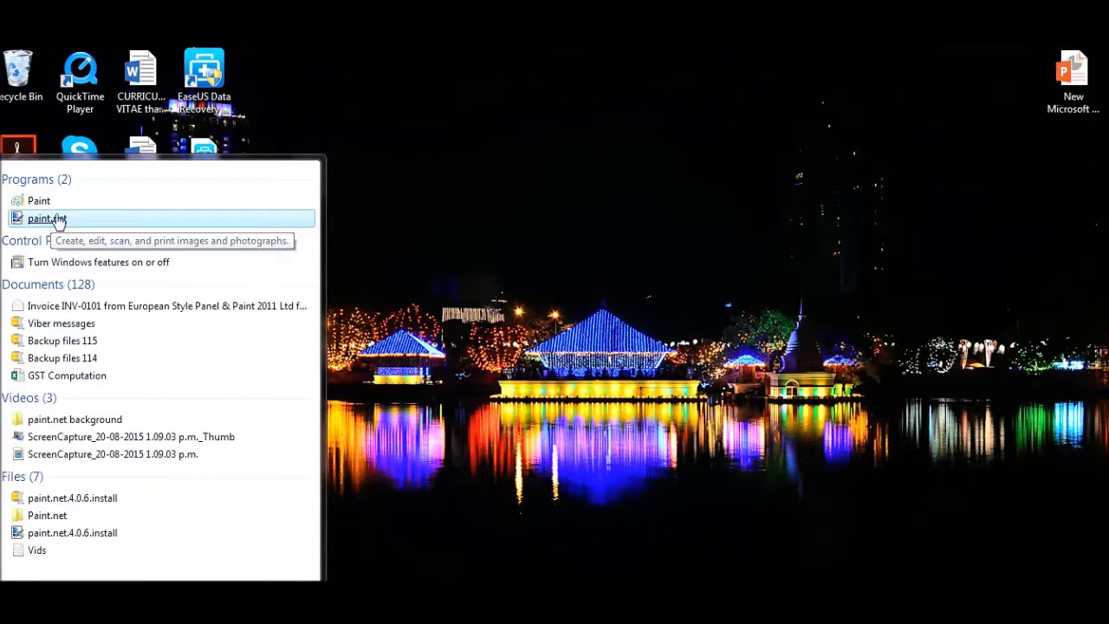
{"action": "left_click", "coordinate": [55, 219]}
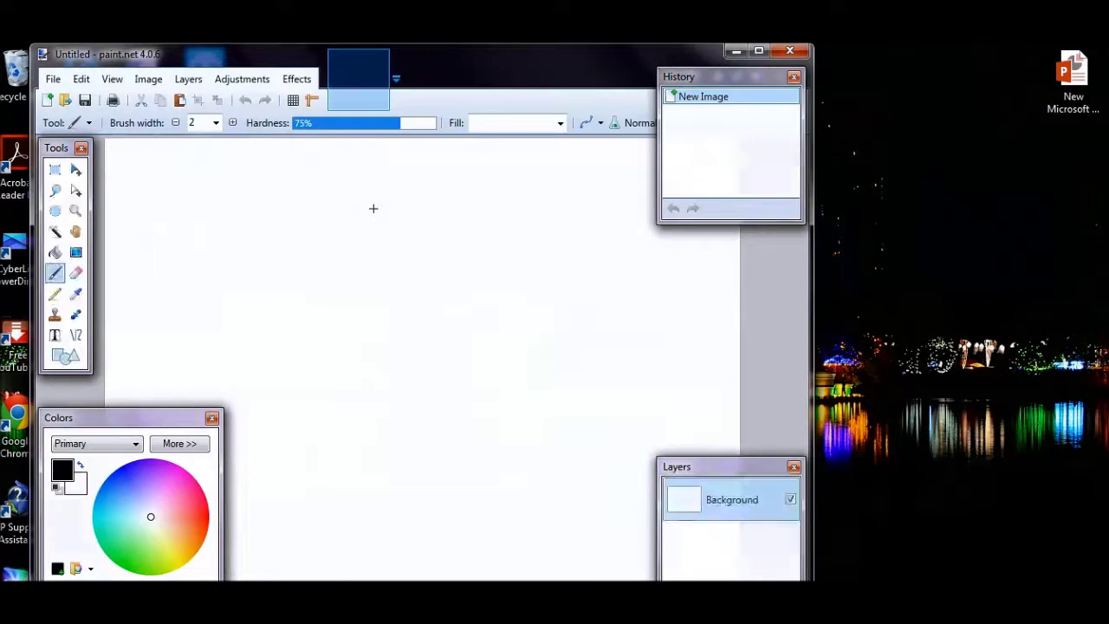
- Maximize the paint.net window to fill the screen
{"action": "double_click", "coordinate": [756, 56]}
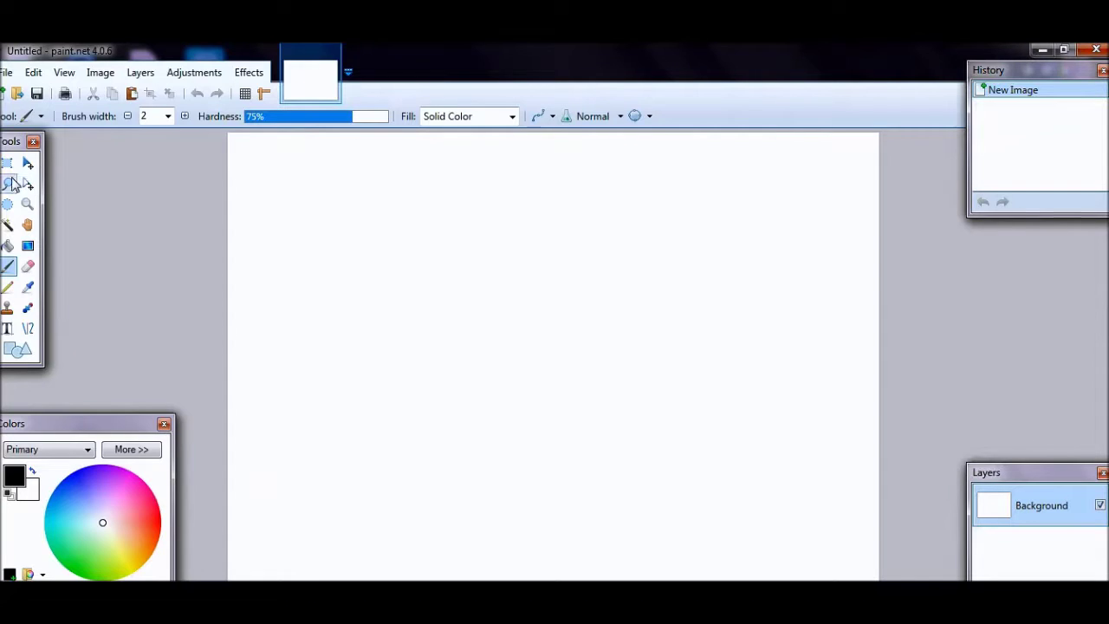
- Type the username as Calibri text at size 160 and shift it left to fit the canvas
{"action": "left_click", "coordinate": [8, 330]}
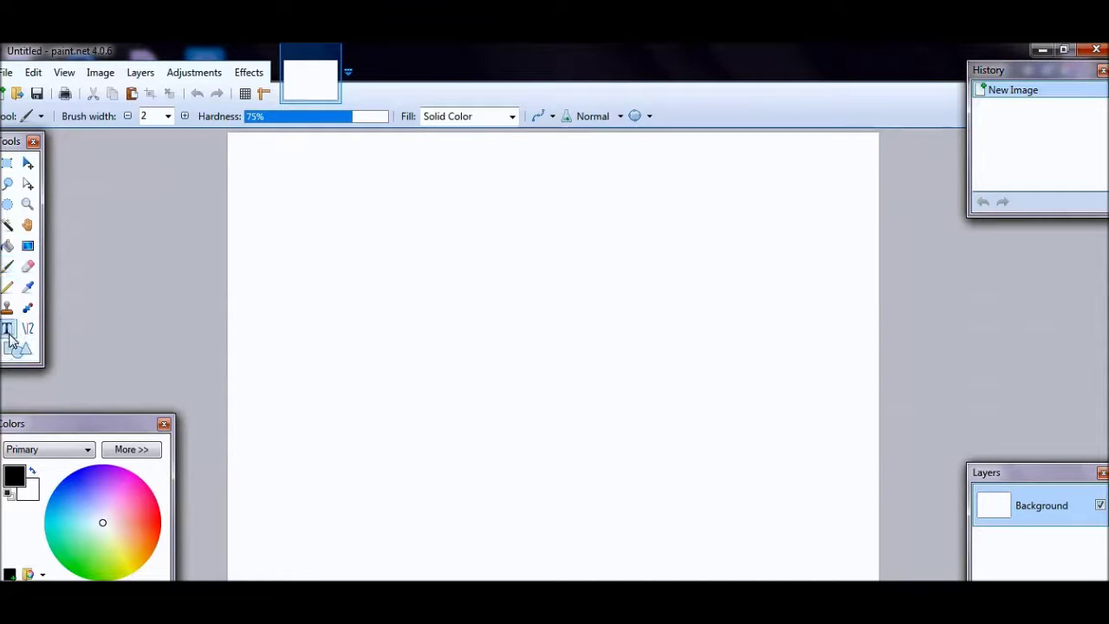
{"action": "left_click", "coordinate": [348, 308]}
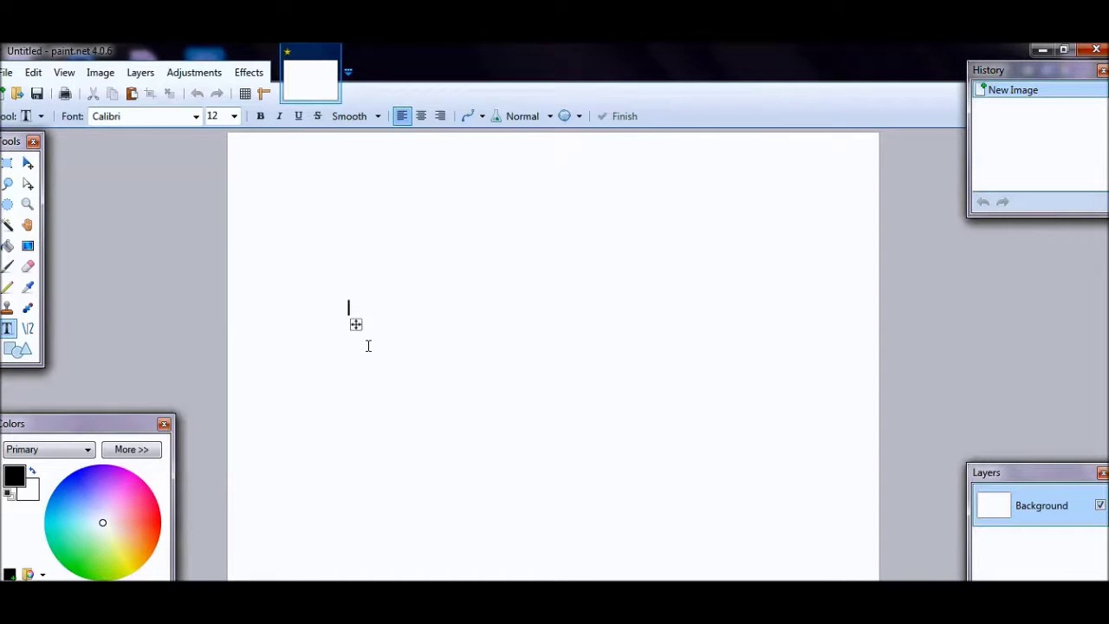
{"action": "type", "text": "Fazz"}
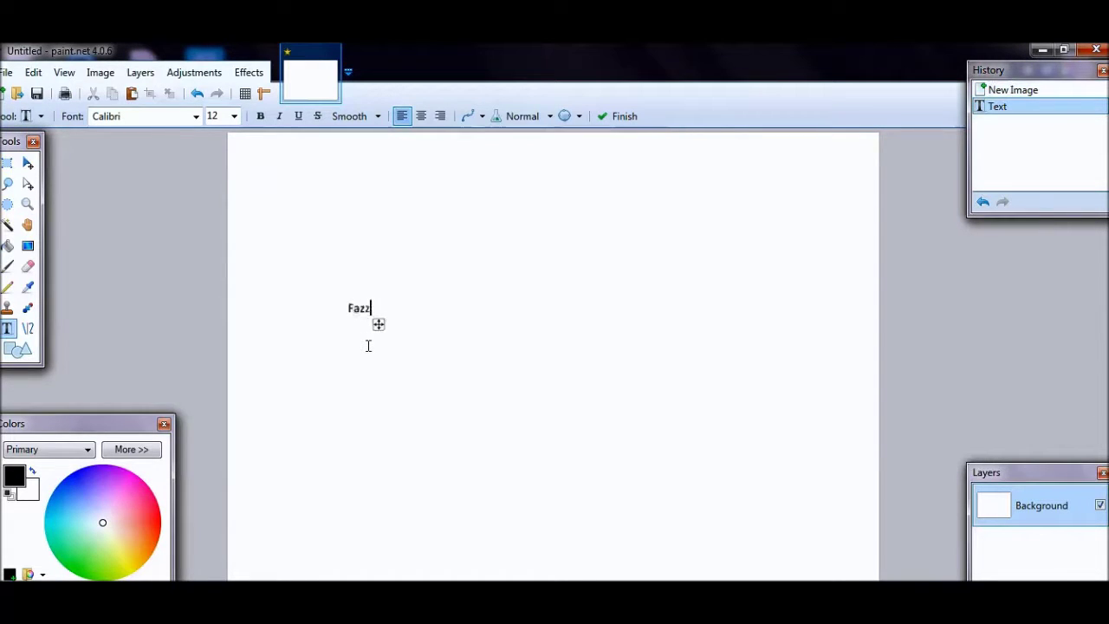
{"action": "type", "text": "uk13"}
{"action": "left_click", "coordinate": [231, 117]}
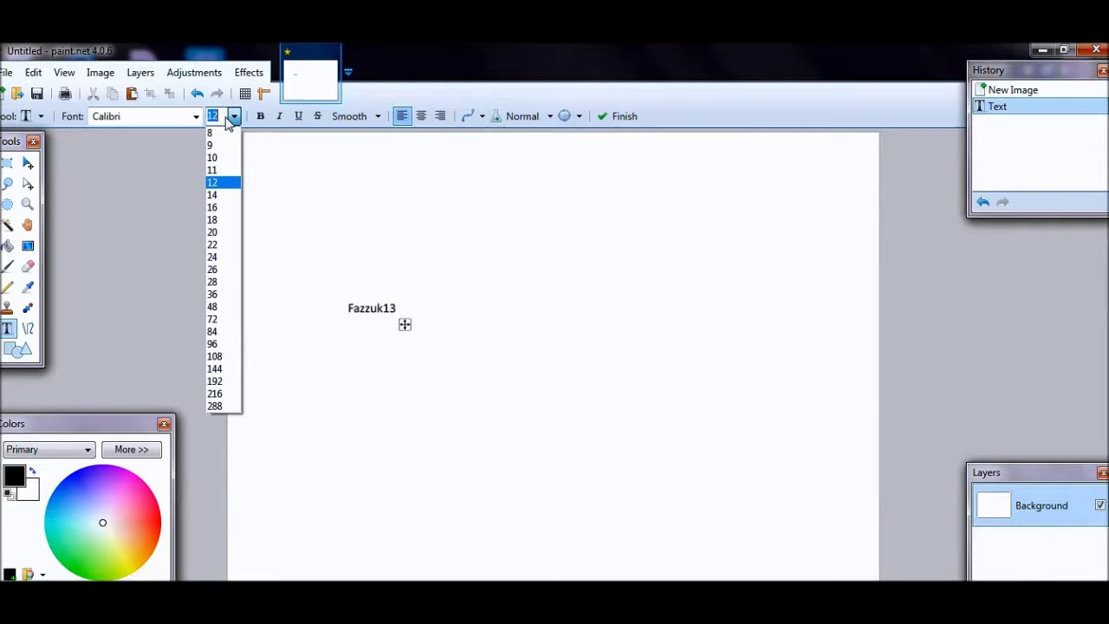
{"action": "type", "text": "160"}
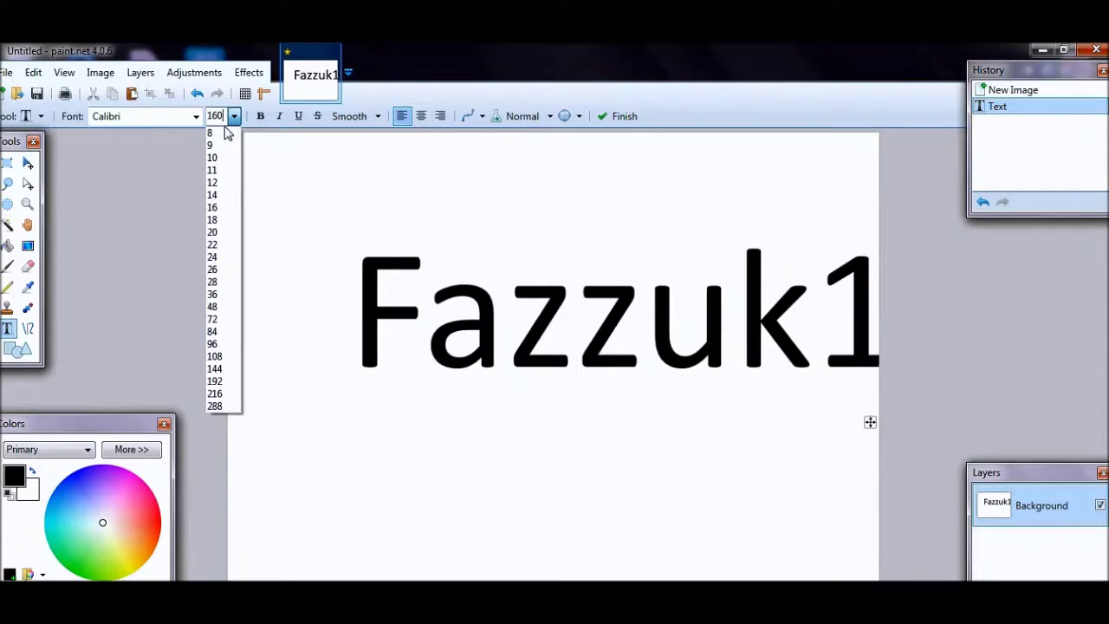
{"action": "left_click", "coordinate": [872, 425]}
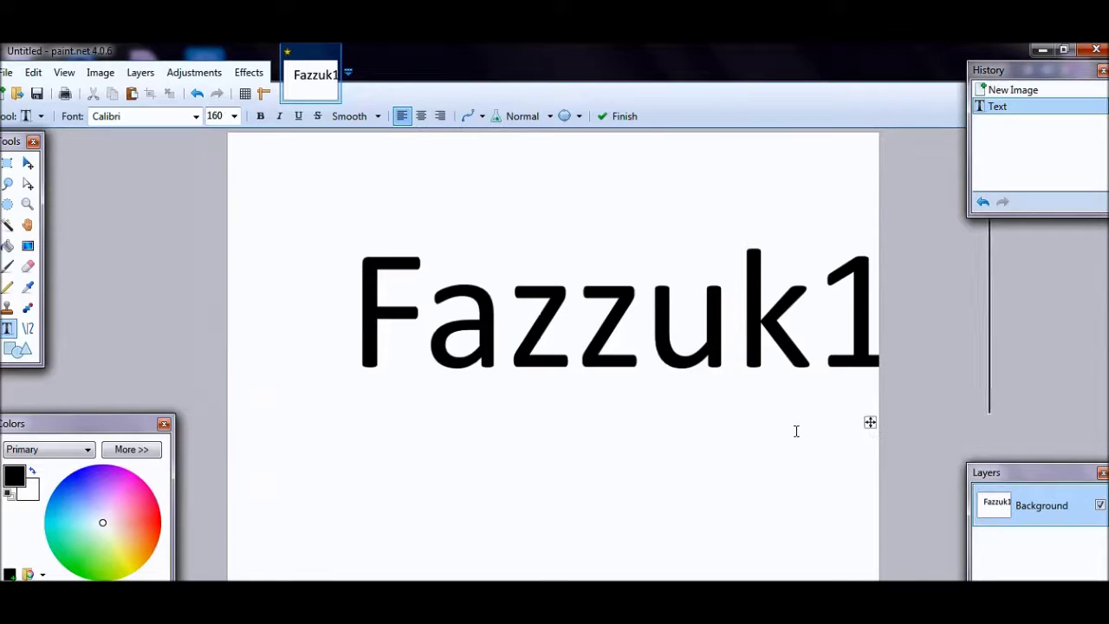
{"action": "left_click_drag", "start_coordinate": [870, 424], "coordinate": [758, 443]}
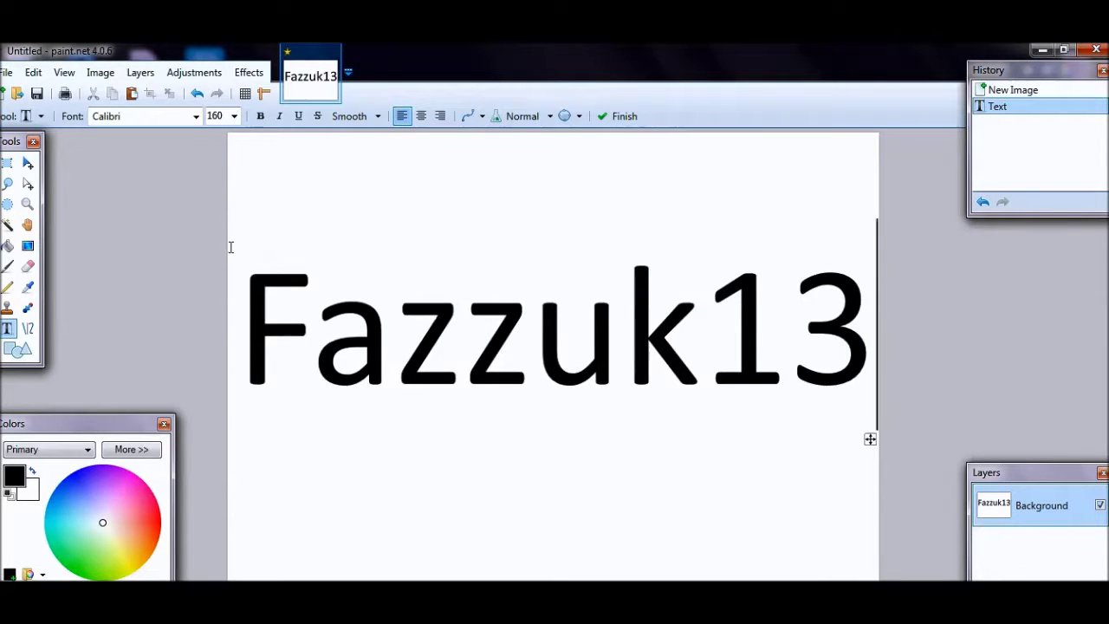
- Draw a rectangle selection around the text and crop the image to it
{"action": "left_click", "coordinate": [7, 163]}
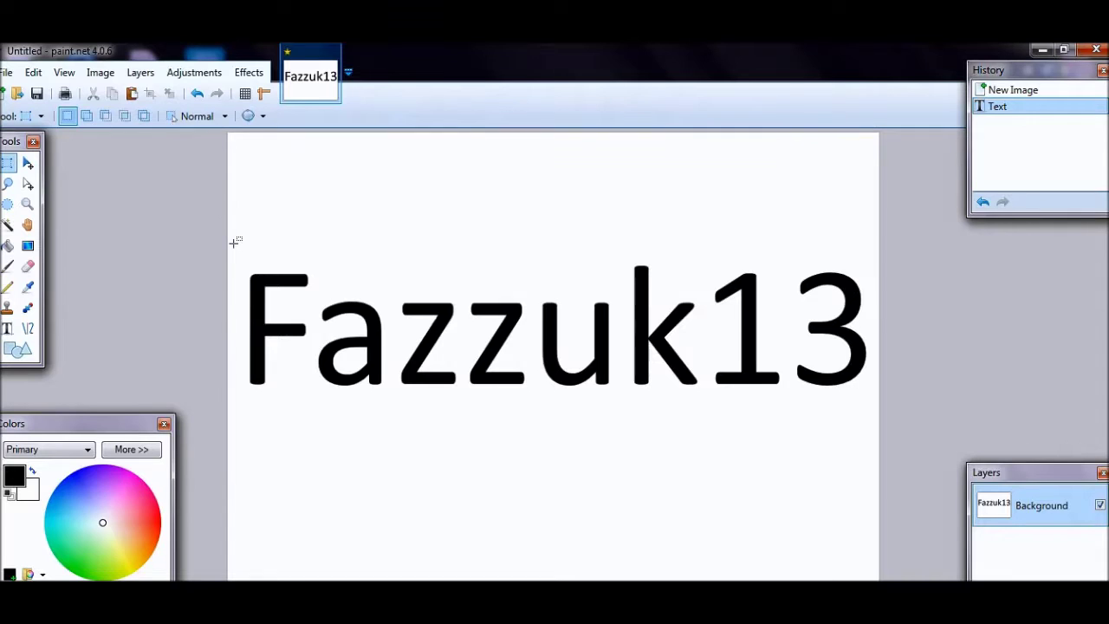
{"action": "left_click_drag", "start_coordinate": [237, 253], "coordinate": [877, 408]}
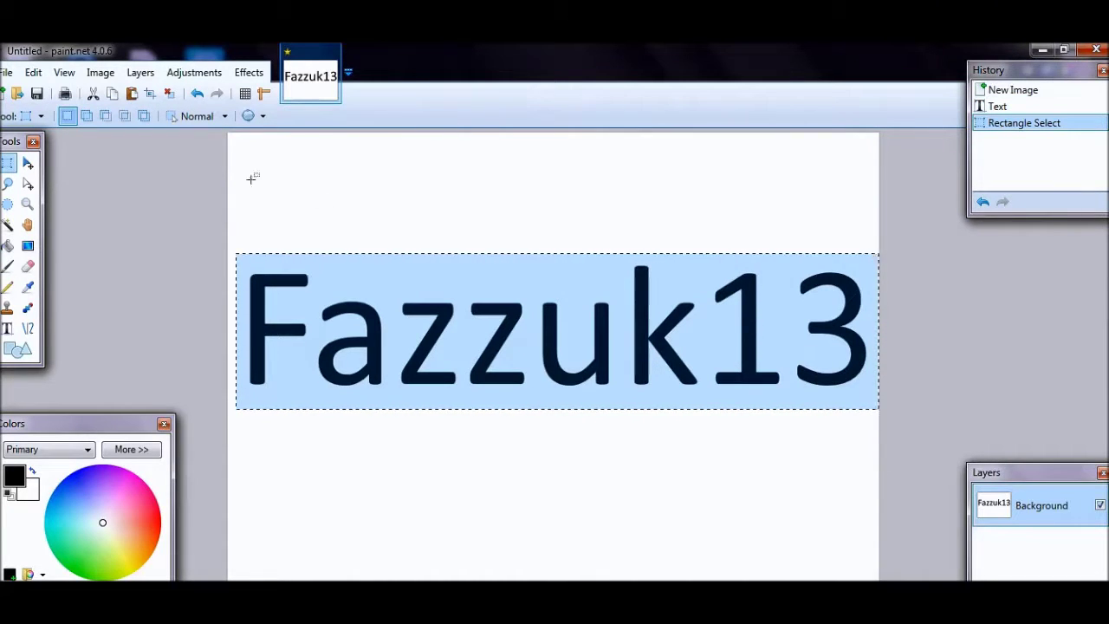
{"action": "left_click", "coordinate": [100, 72]}
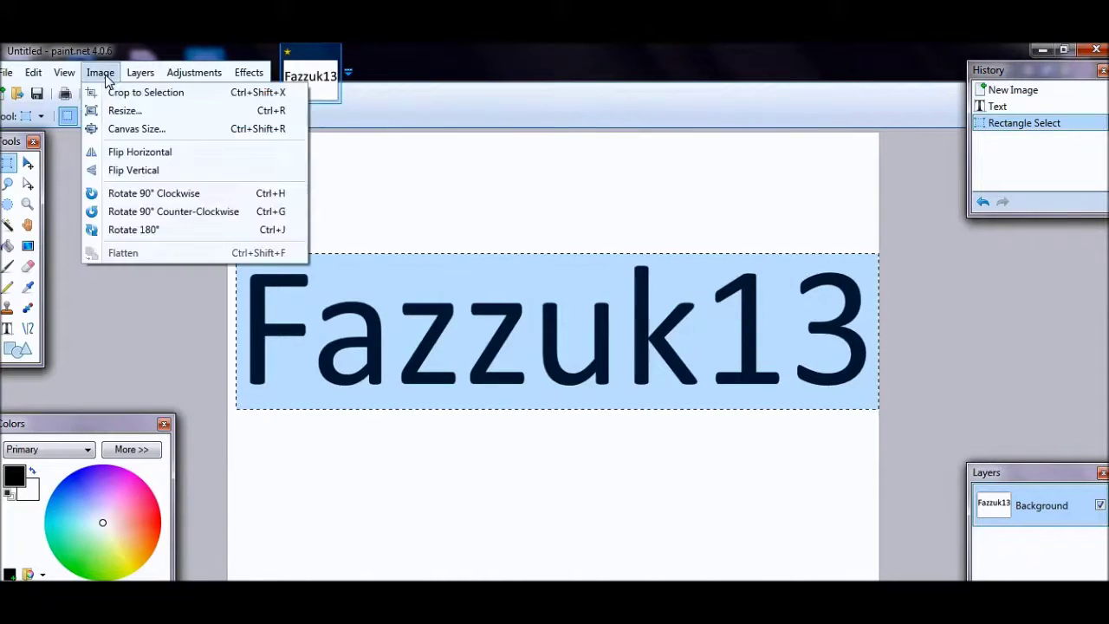
{"action": "left_click", "coordinate": [182, 101]}
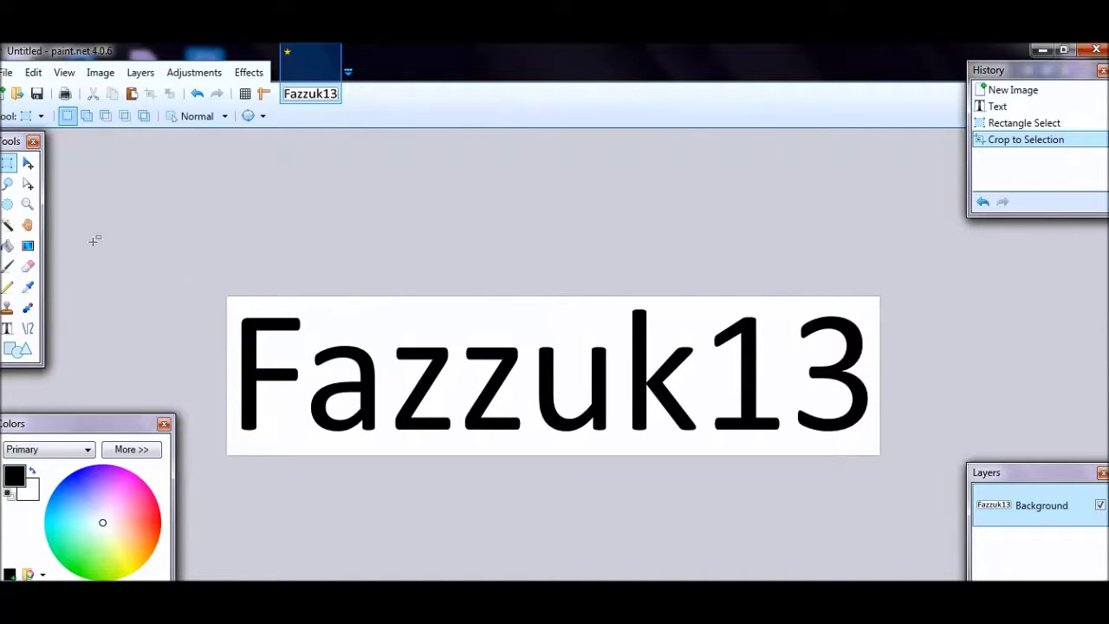
{"action": "left_click", "coordinate": [7, 227]}
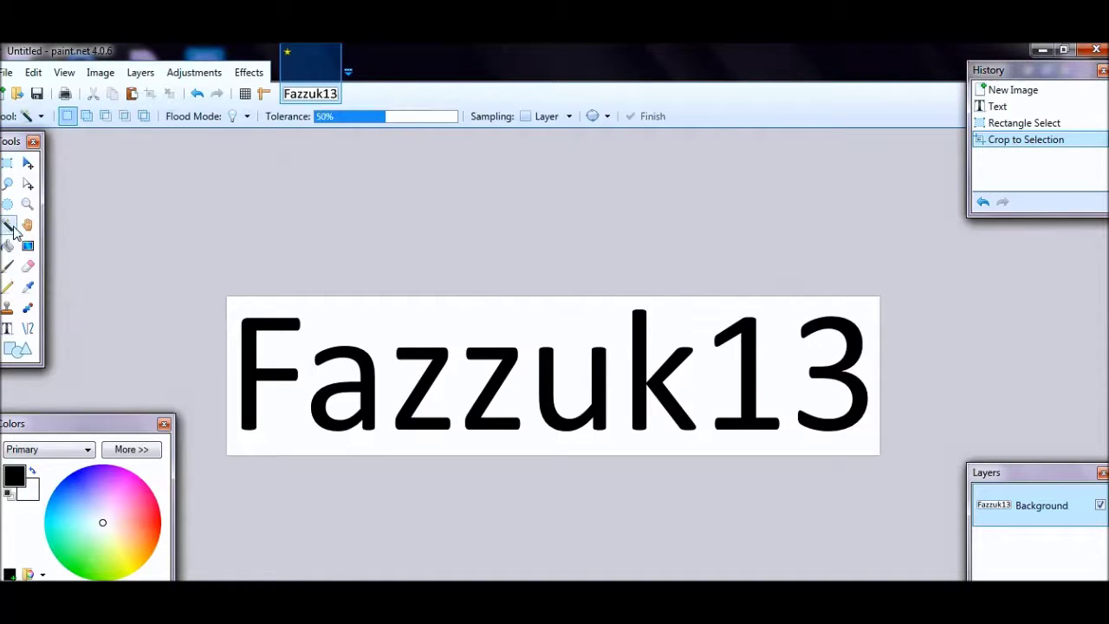
- Magic-wand and delete the white background and the hole inside the 'a'
{"action": "left_click", "coordinate": [397, 319]}
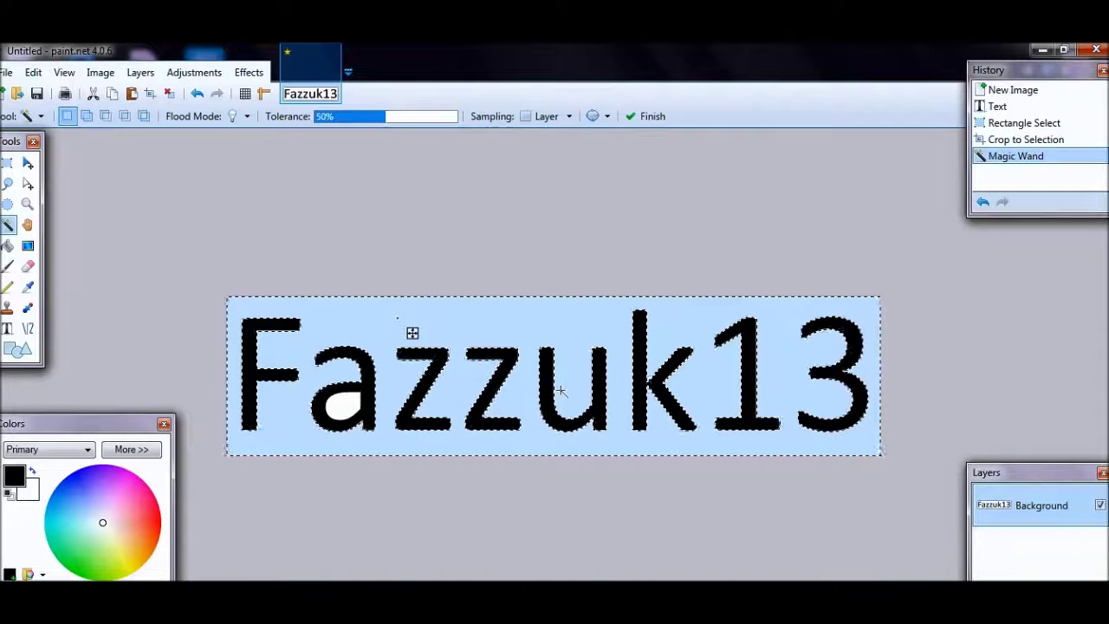
{"action": "key", "text": "Delete"}
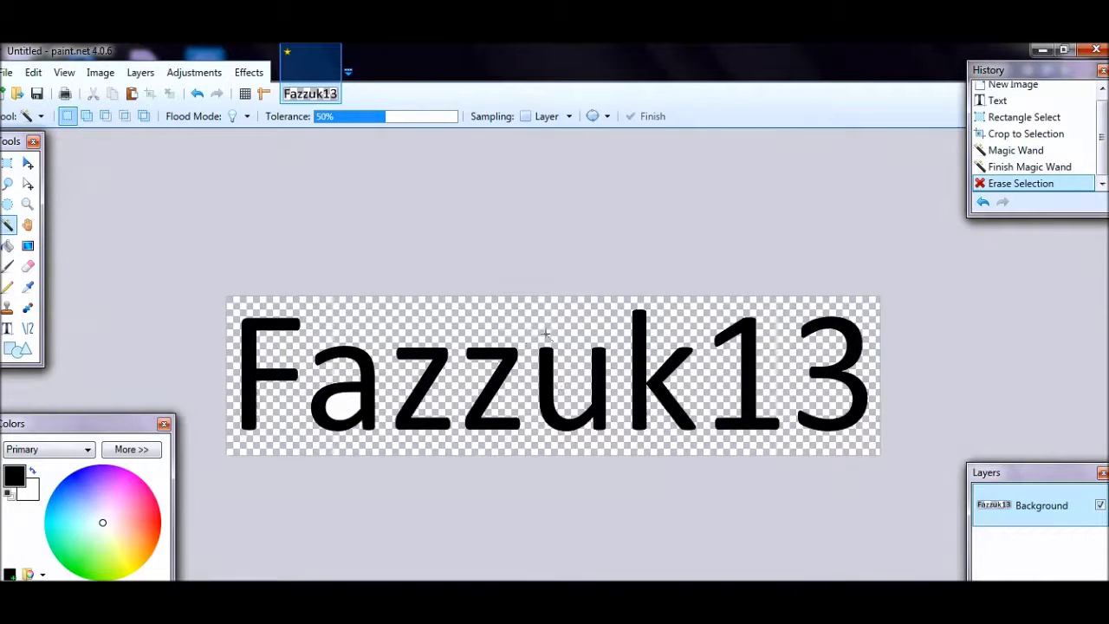
{"action": "left_click", "coordinate": [345, 404]}
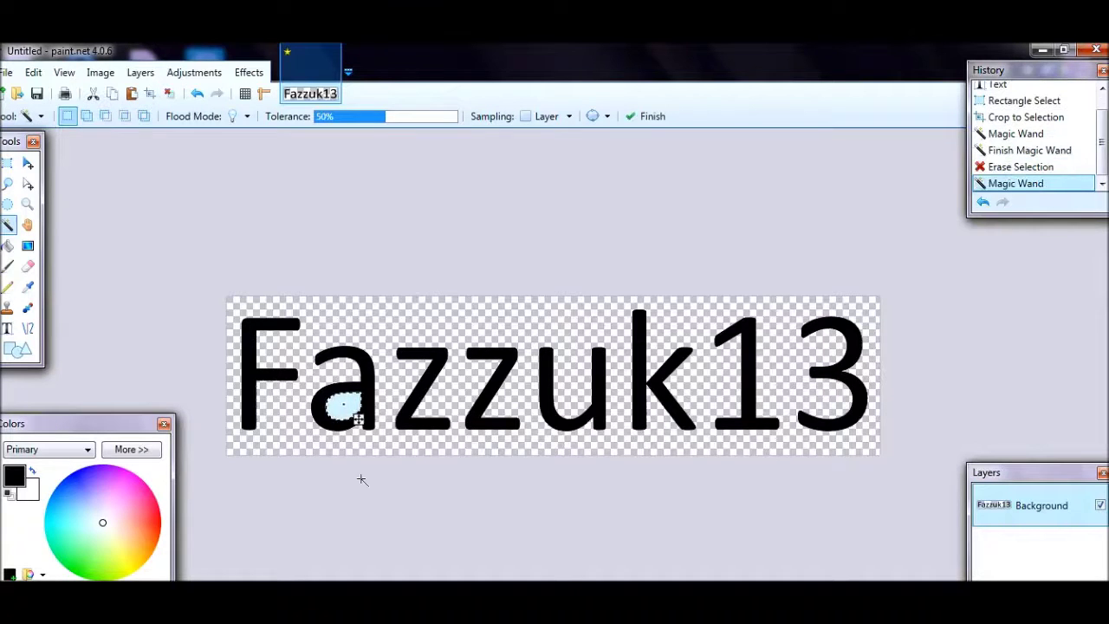
{"action": "key", "text": "Delete"}
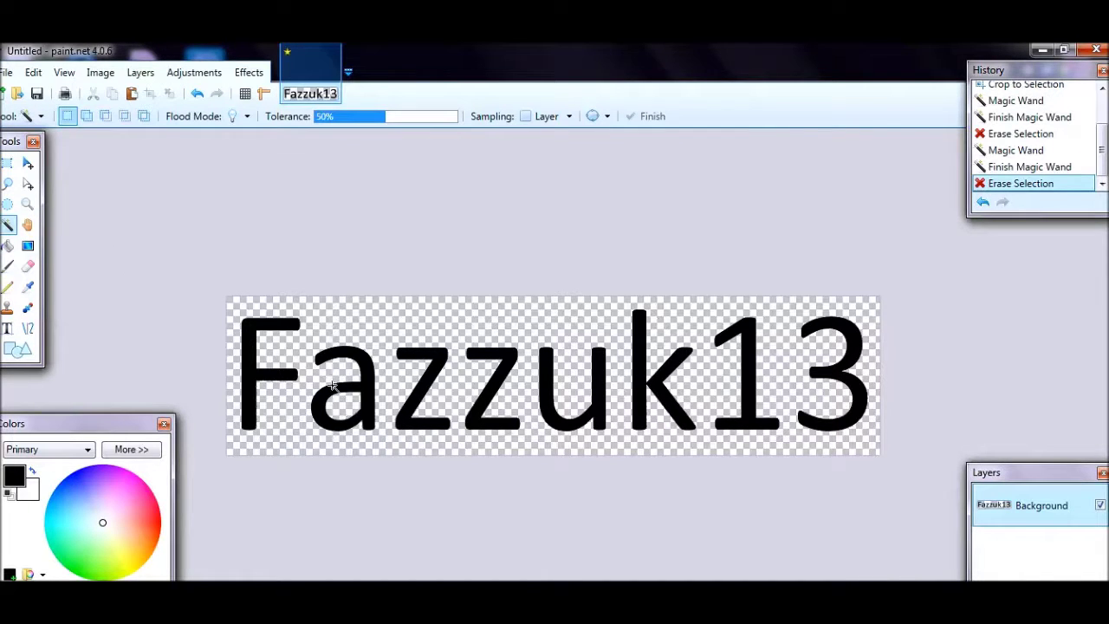
- Set red as primary colour and bucket-fill all eight letters and digits of the text
{"action": "left_click", "coordinate": [8, 246]}
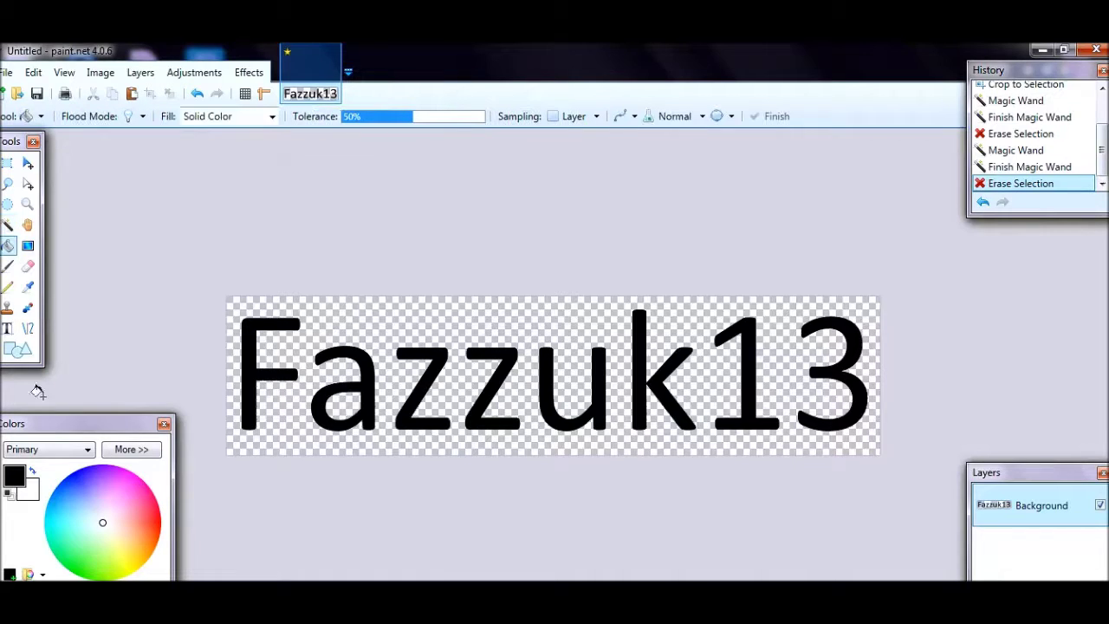
{"action": "left_click", "coordinate": [161, 522]}
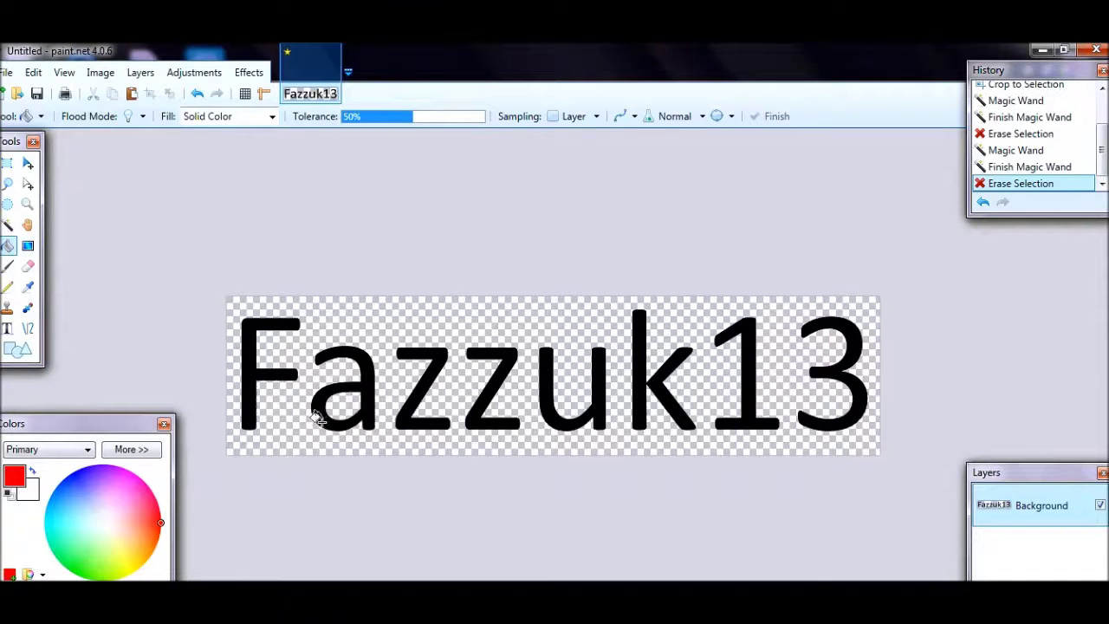
{"action": "left_click", "coordinate": [246, 367]}
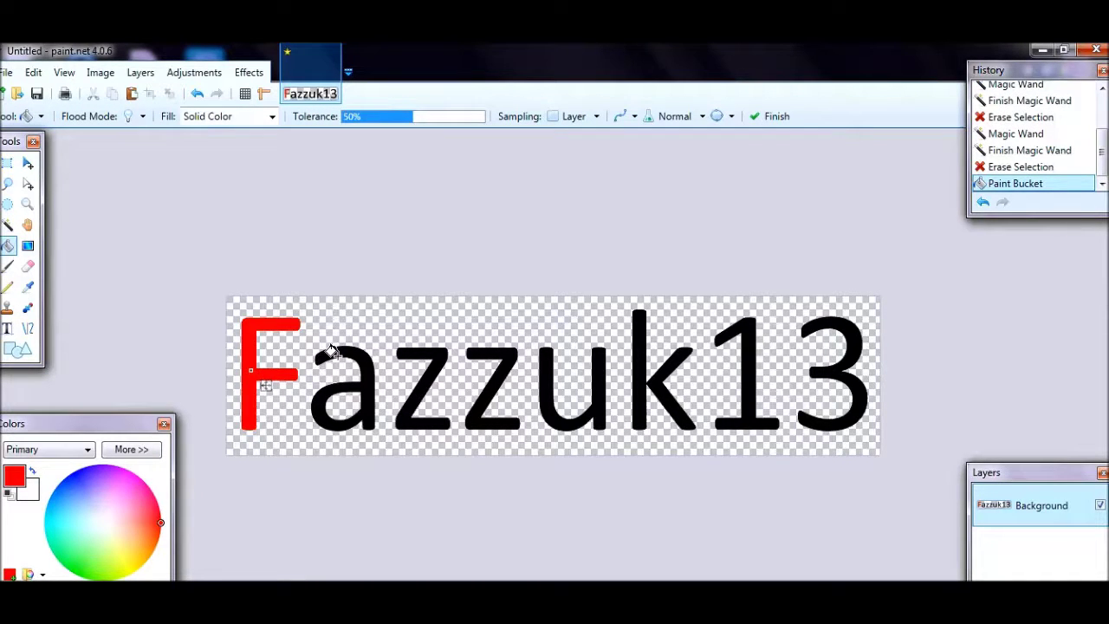
{"action": "left_click", "coordinate": [333, 350]}
{"action": "left_click", "coordinate": [407, 354]}
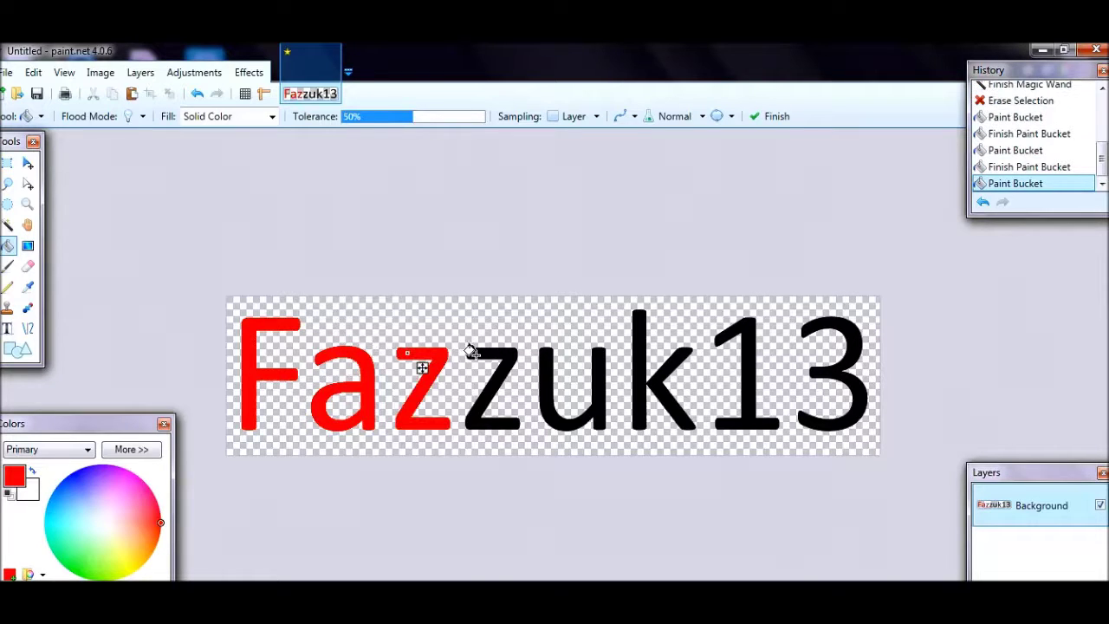
{"action": "left_click", "coordinate": [472, 353]}
{"action": "left_click", "coordinate": [548, 365]}
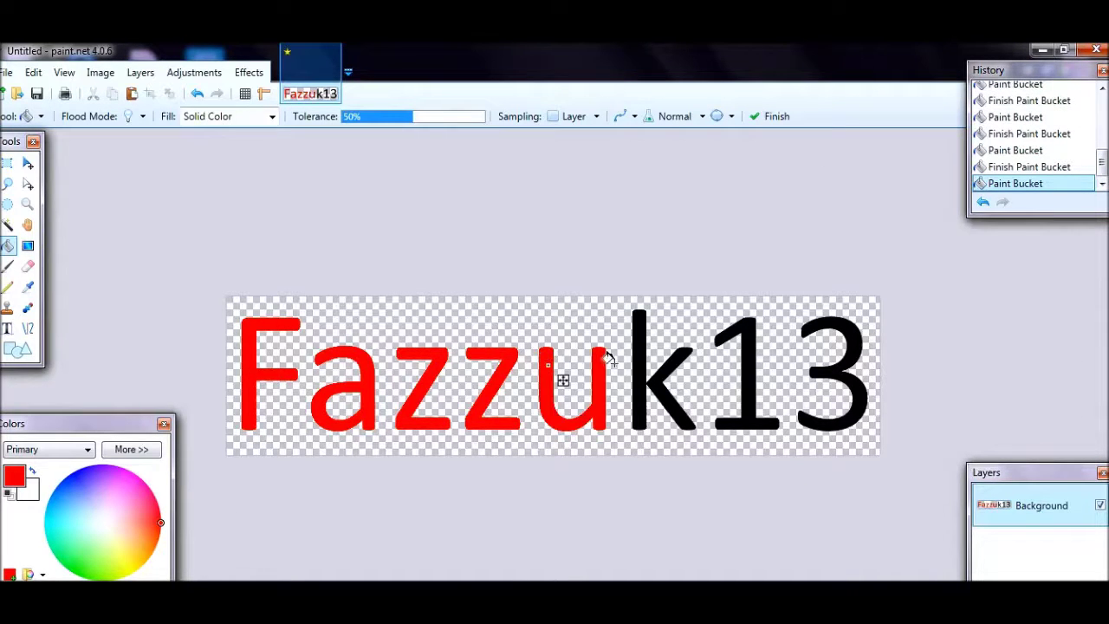
{"action": "left_click", "coordinate": [637, 350]}
{"action": "left_click", "coordinate": [749, 343]}
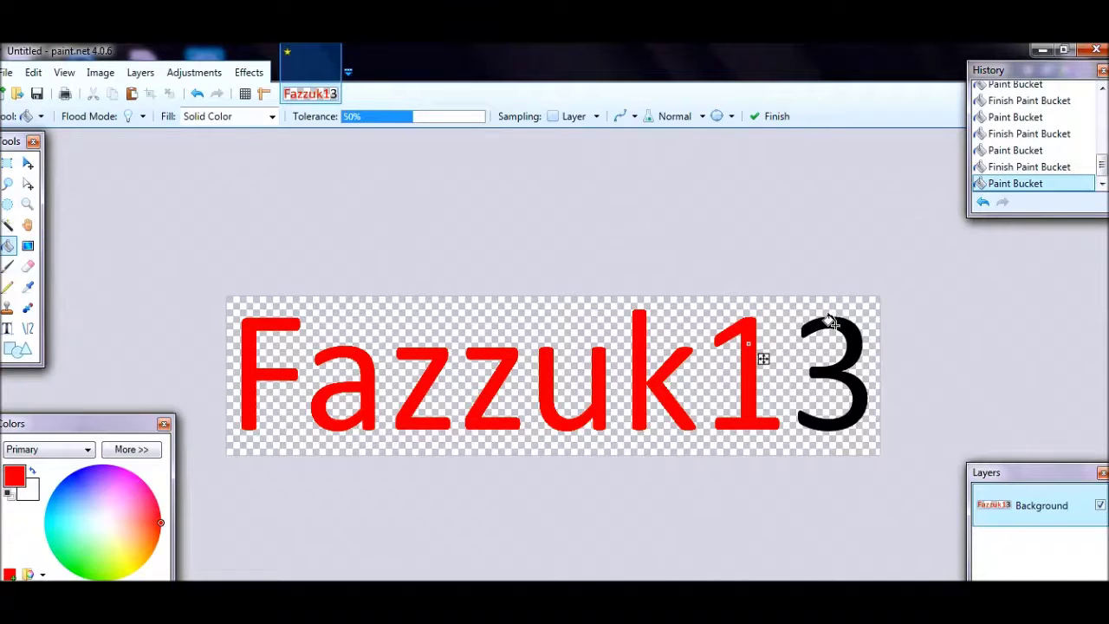
{"action": "left_click", "coordinate": [834, 327]}
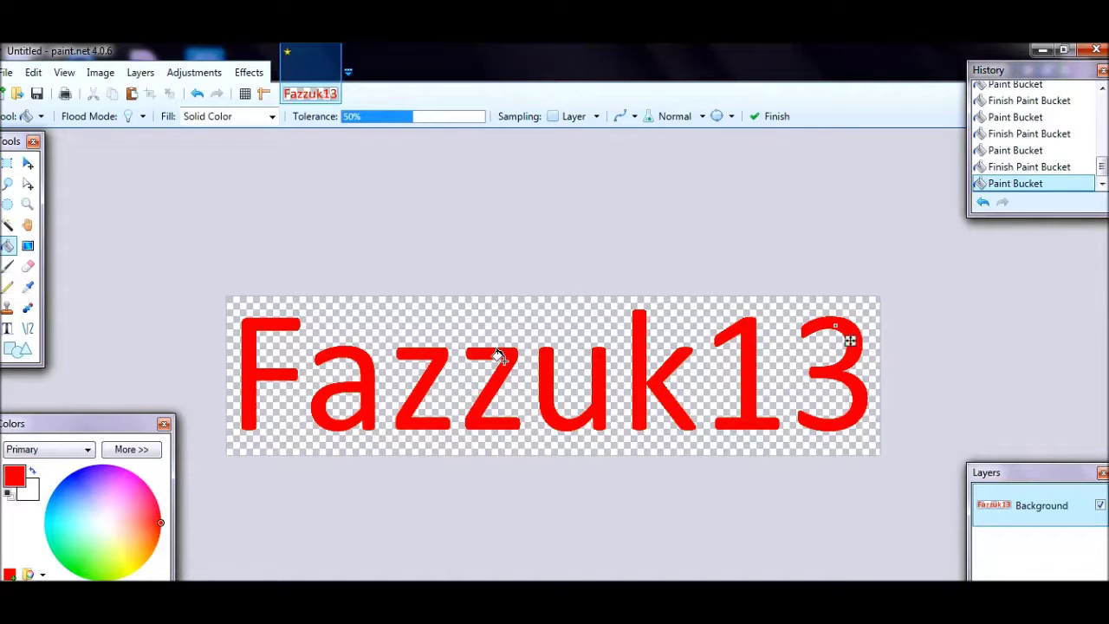
- Save the image as Untitled.png in PNG format, then minimize paint.net
{"action": "left_click", "coordinate": [7, 73]}
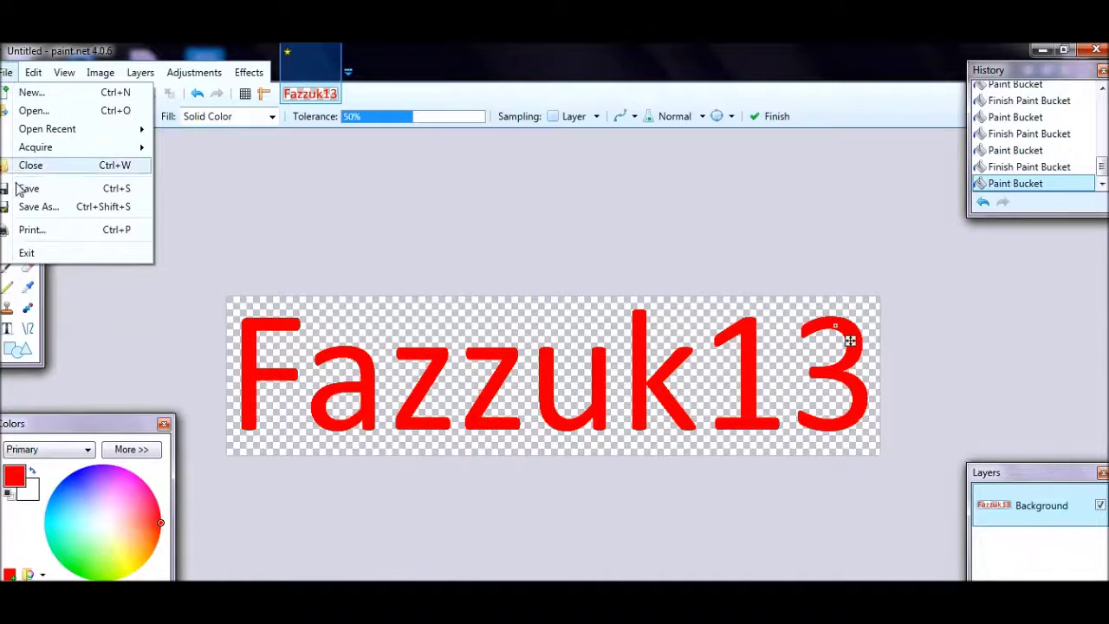
{"action": "left_click", "coordinate": [84, 211]}
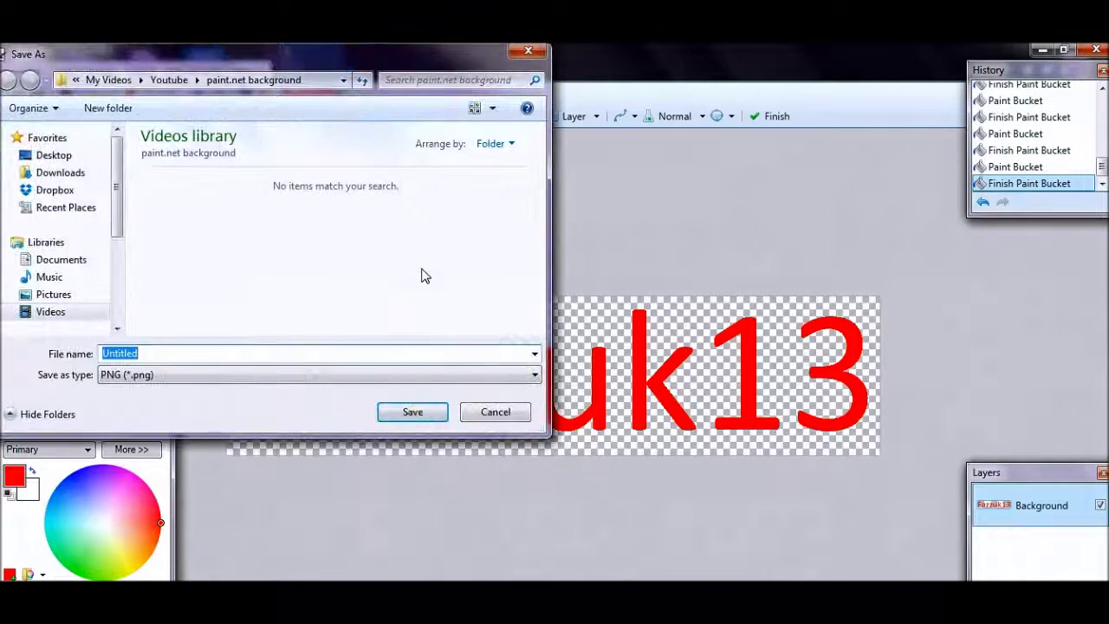
{"action": "left_click", "coordinate": [122, 381]}
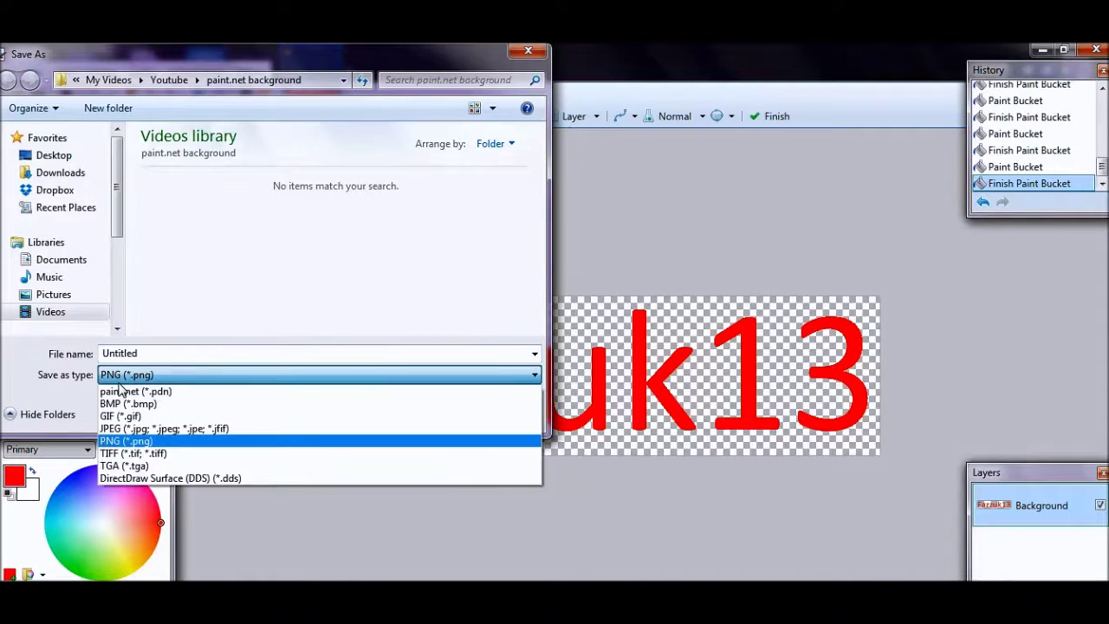
{"action": "left_click", "coordinate": [150, 442]}
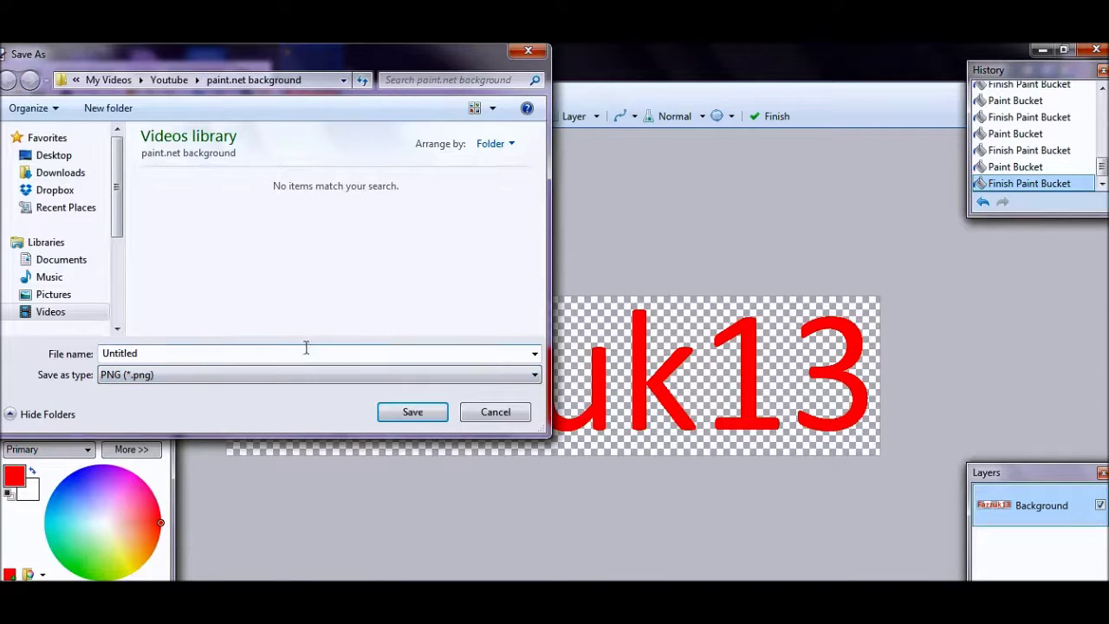
{"action": "left_click", "coordinate": [413, 412]}
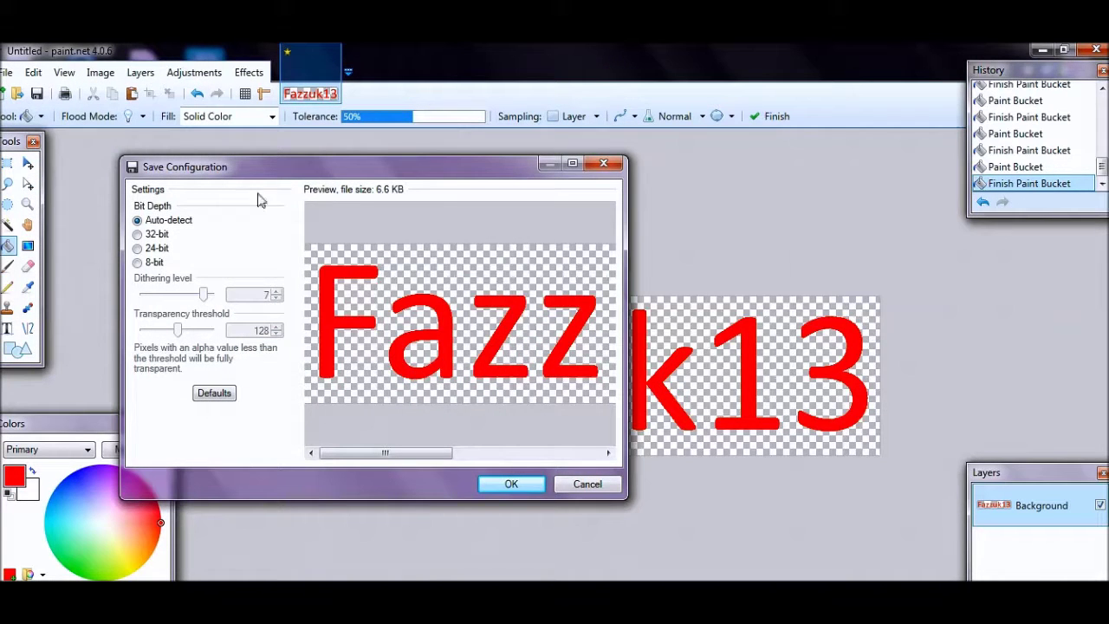
{"action": "left_click_drag", "start_coordinate": [395, 167], "coordinate": [418, 168]}
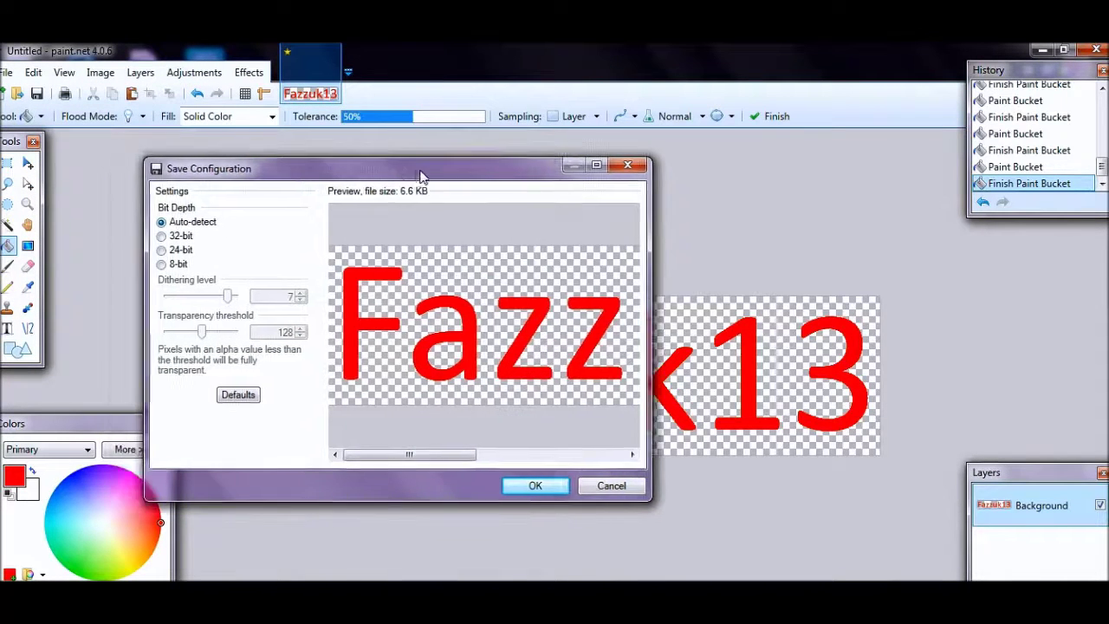
{"action": "left_click", "coordinate": [535, 485]}
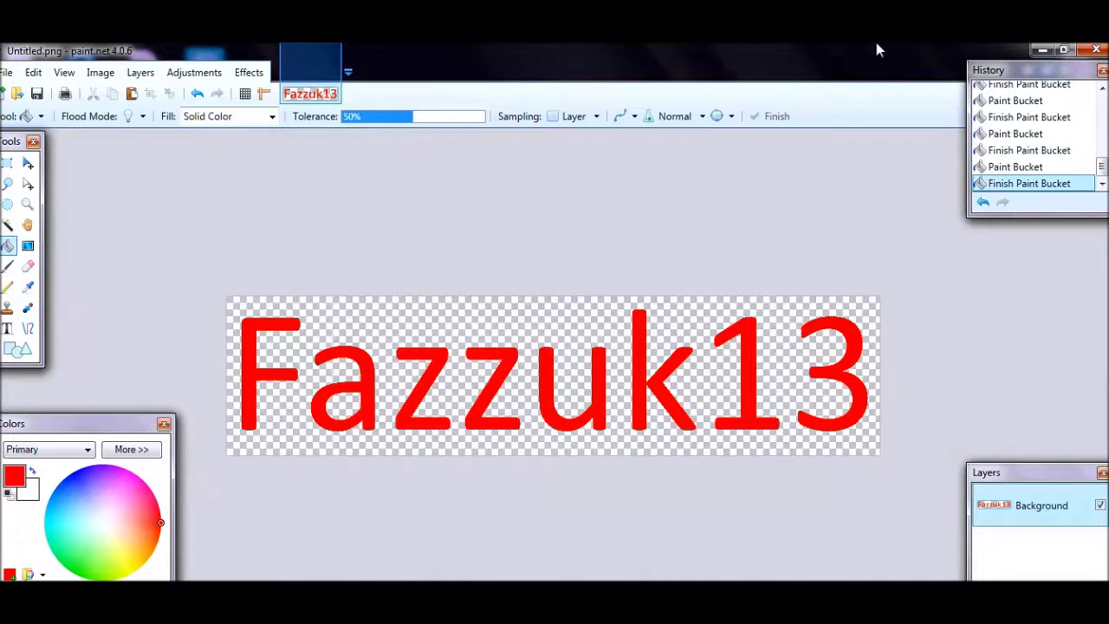
{"action": "left_click", "coordinate": [1043, 49]}
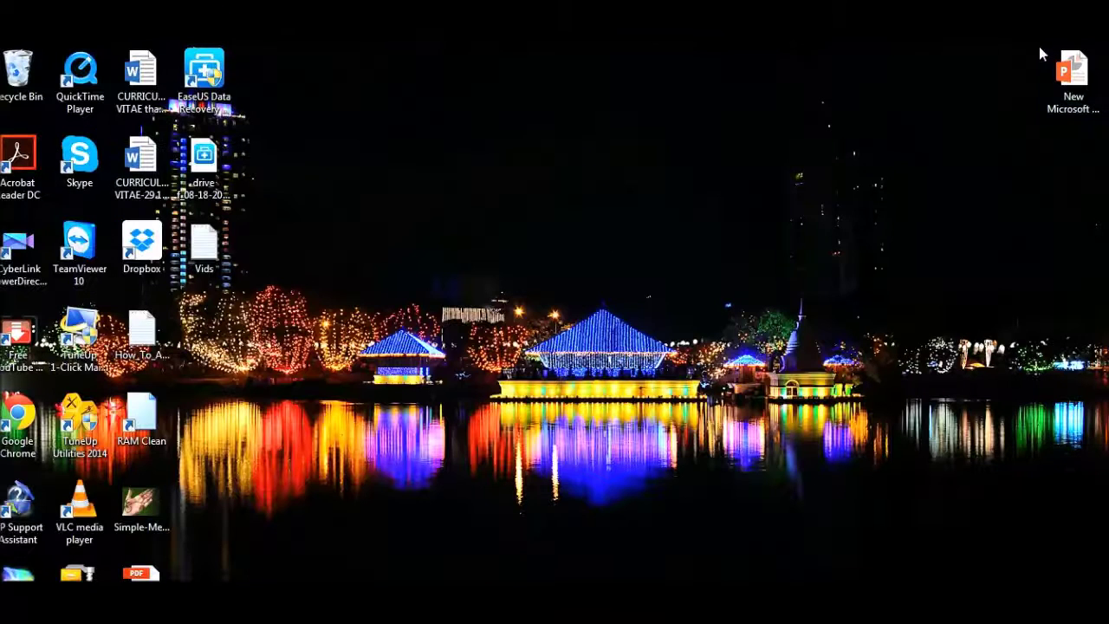